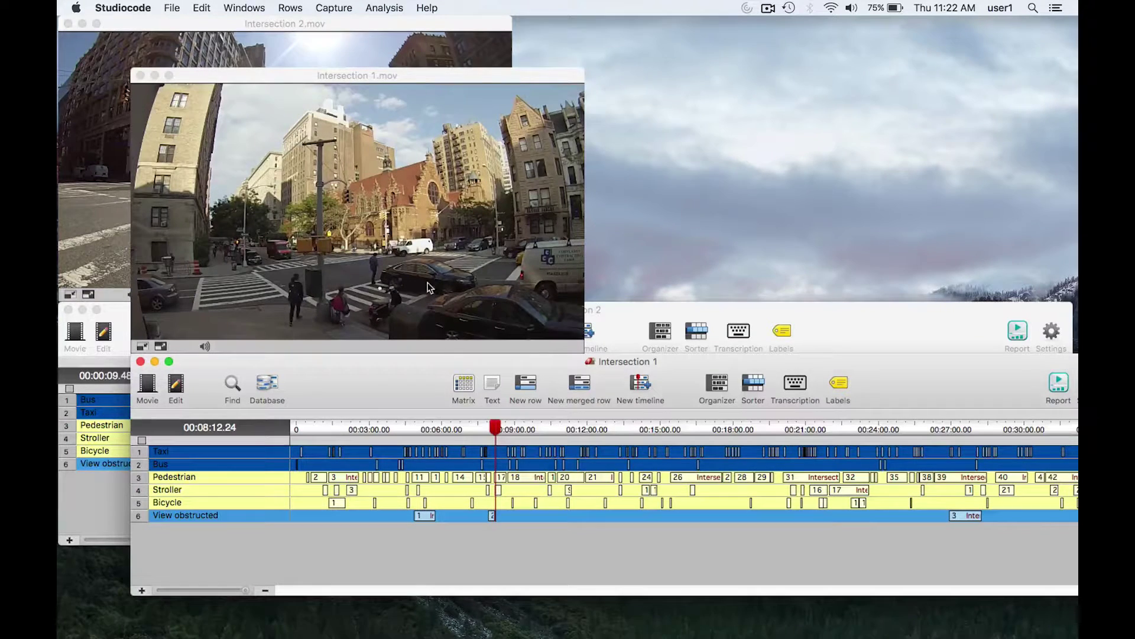
# Review the Intersection 2 and Intersection 1 timelines, scrubbing Intersection 2 to about 00:03:18
pyautogui.click(623, 310)
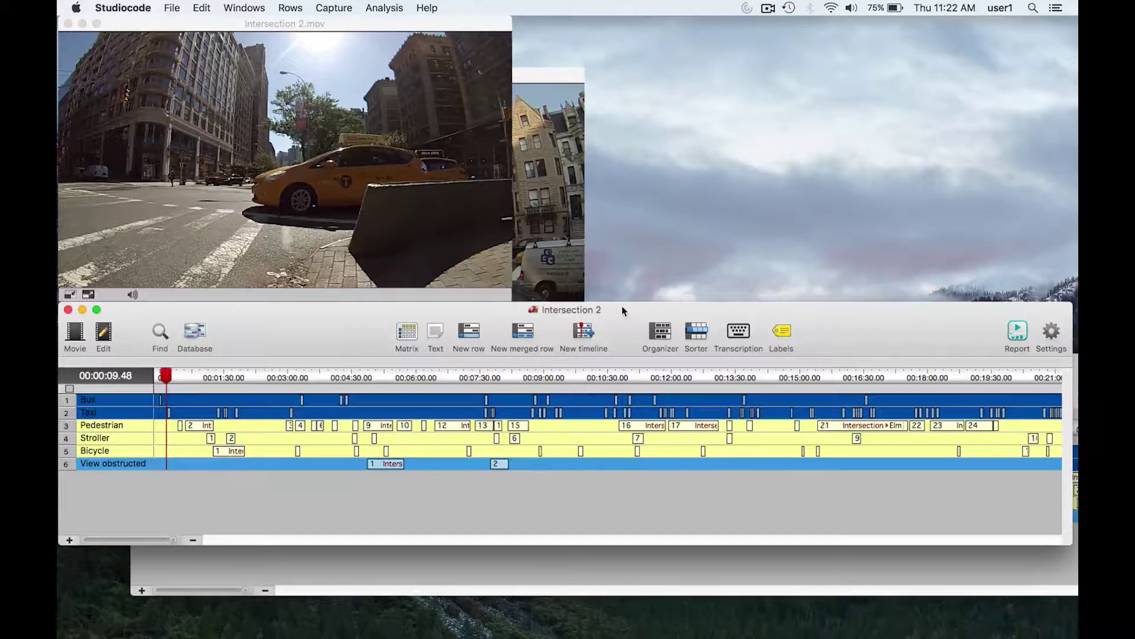
pyautogui.moveTo(184, 383); pyautogui.dragTo(302, 383)
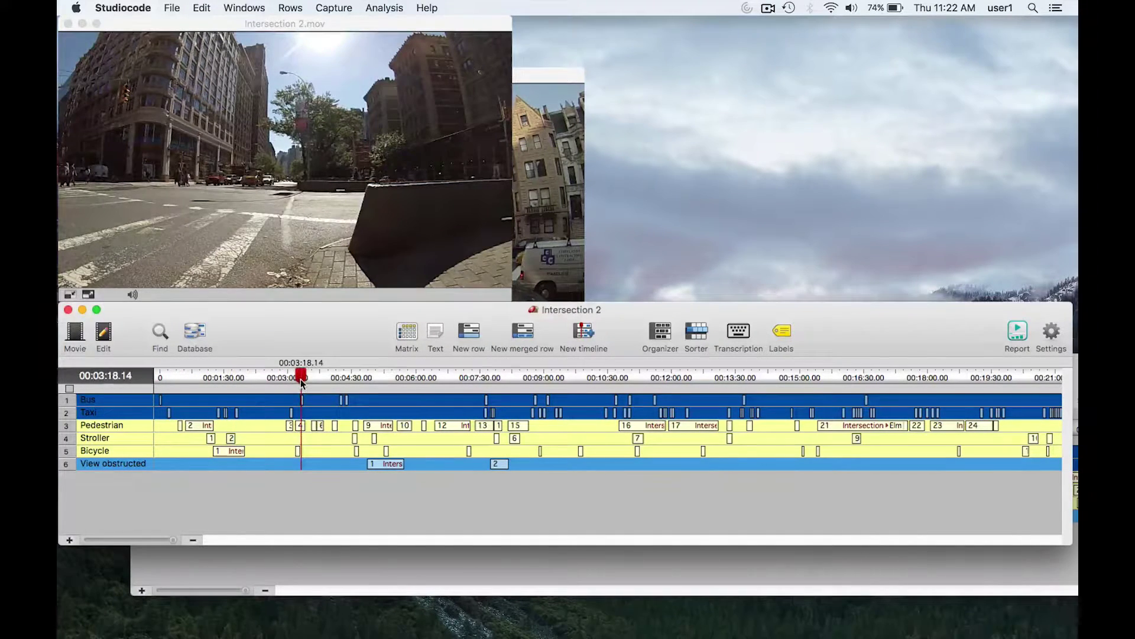
pyautogui.click(352, 564)
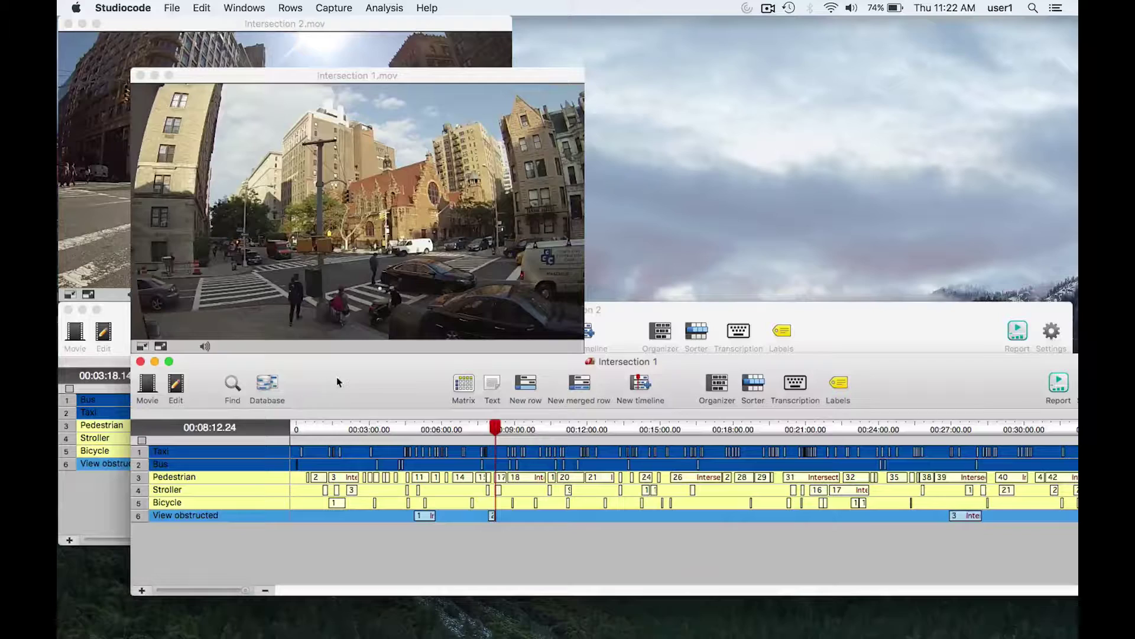
pyautogui.moveTo(336, 377); pyautogui.dragTo(360, 382)
pyautogui.click(101, 217)
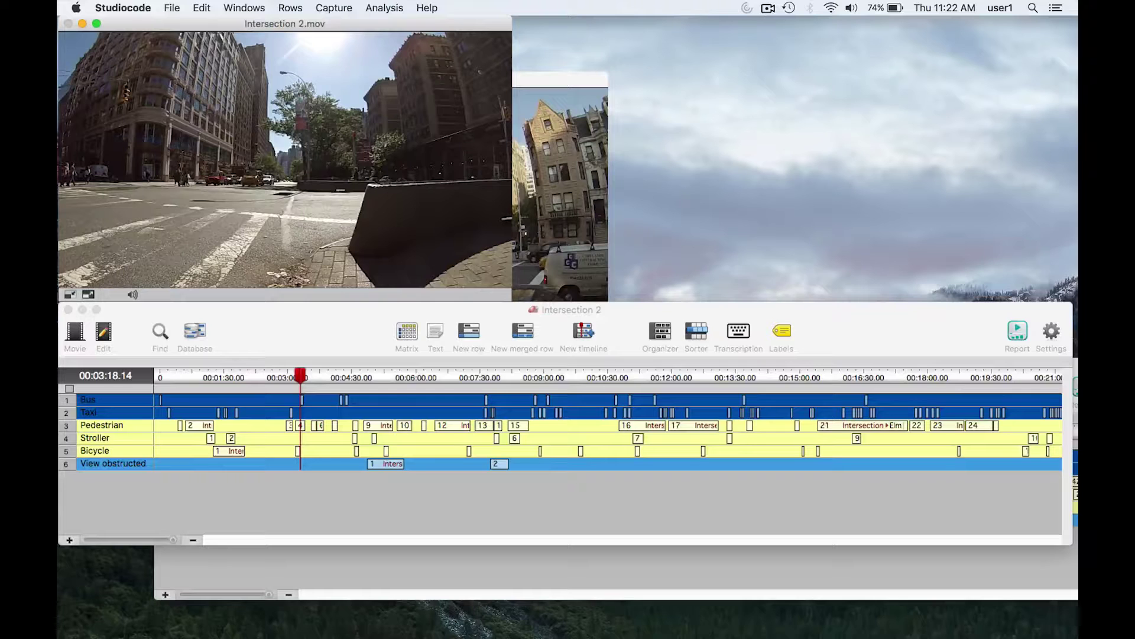
# Close the Intersection 2 and Intersection 1 timelines
pyautogui.click(322, 316)
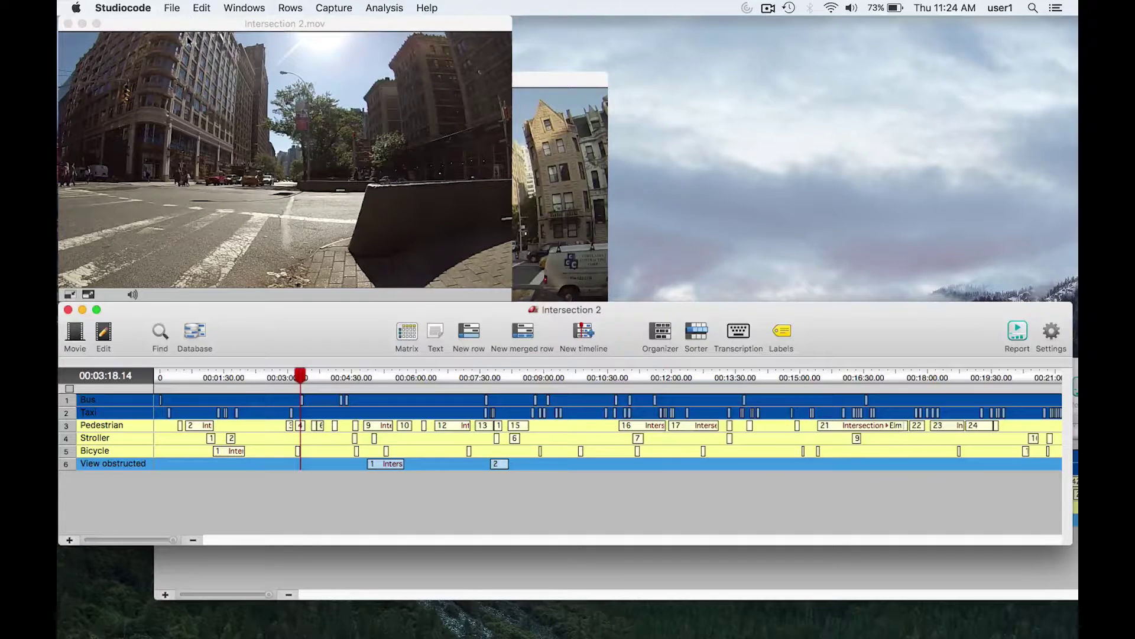
pyautogui.click(68, 309)
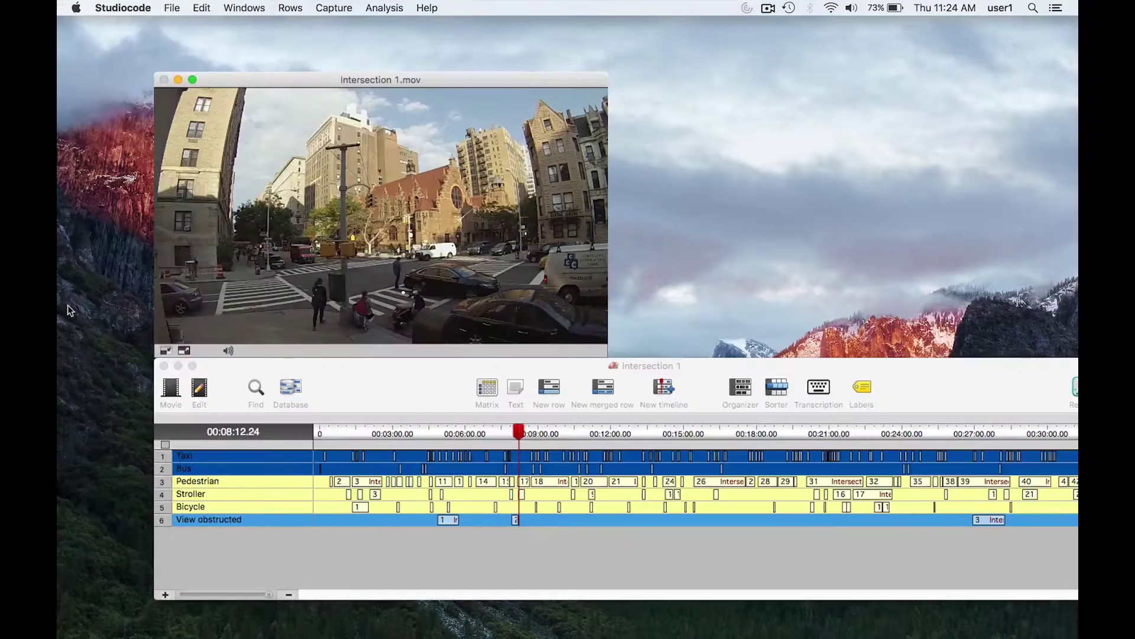
pyautogui.click(165, 366)
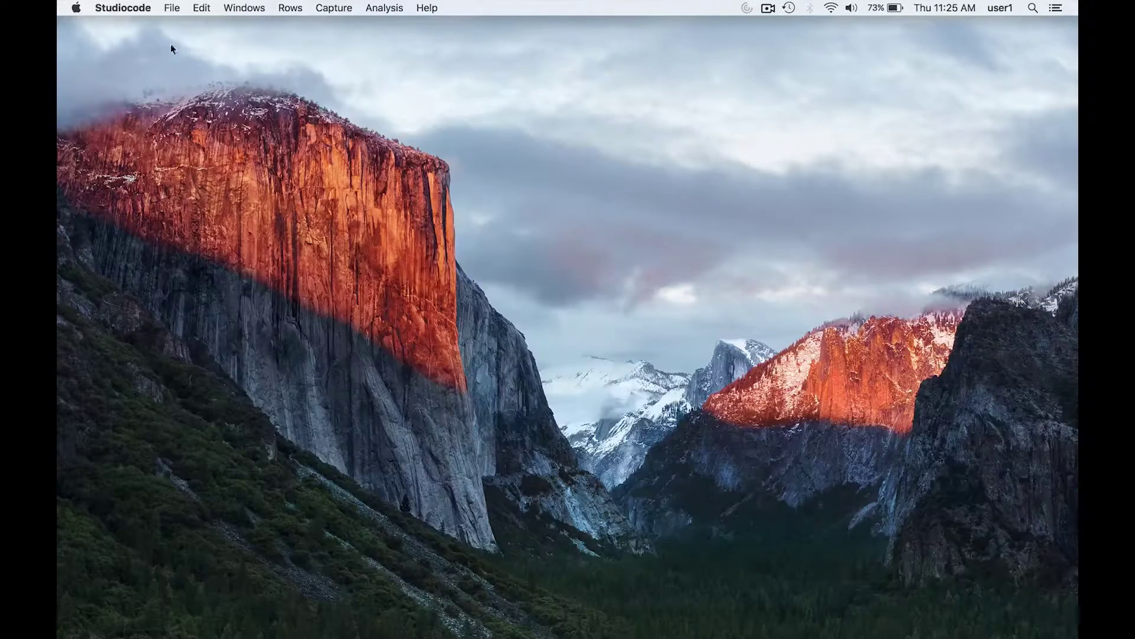
# Start combining timeline movies and add the Intersection 1 and Intersection 2 timelines from their folders to the list
pyautogui.click(173, 12)
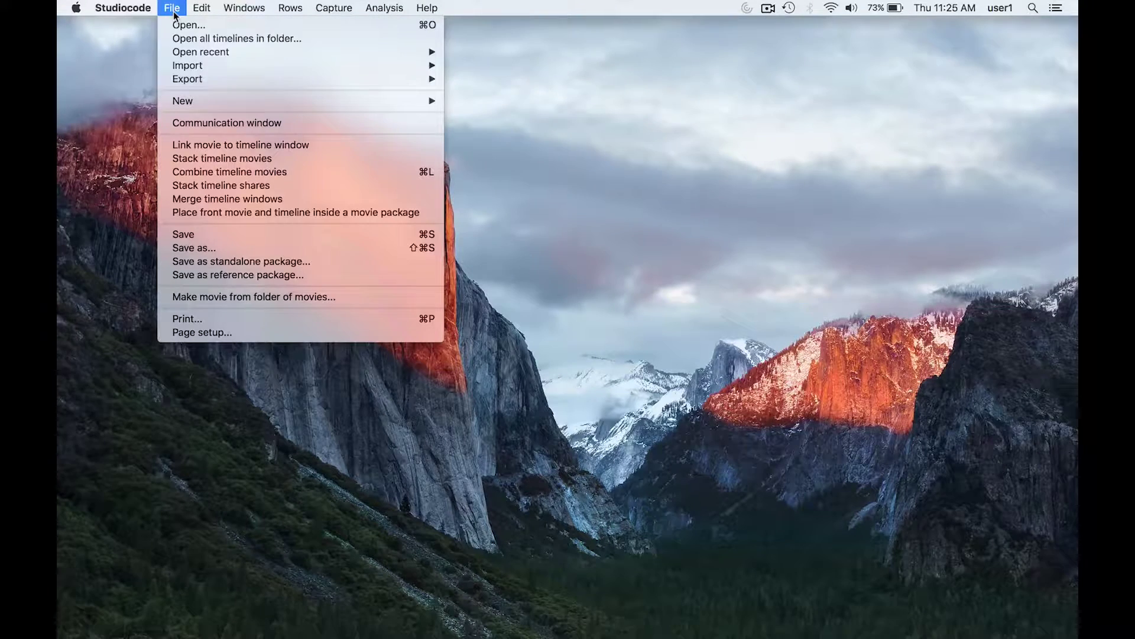
pyautogui.click(223, 172)
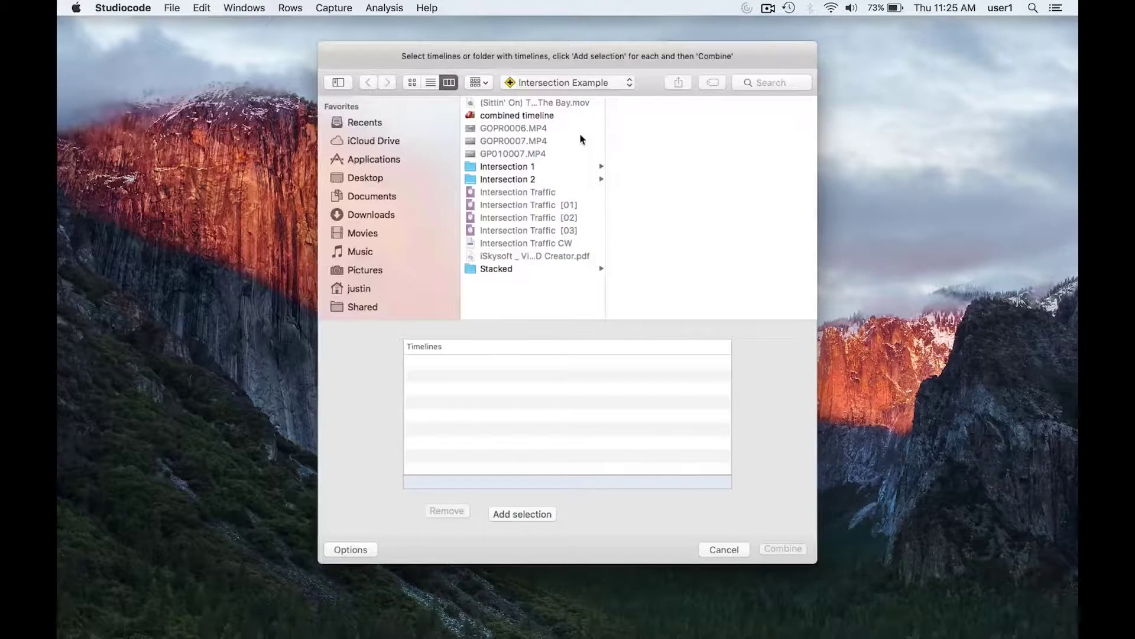
pyautogui.click(577, 168)
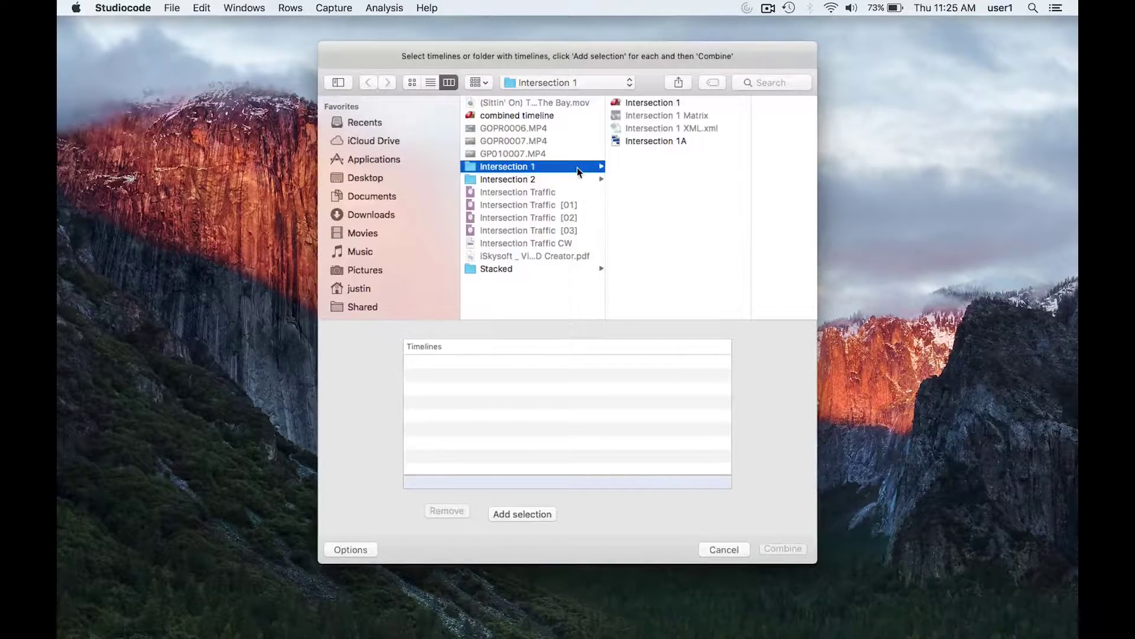
pyautogui.click(644, 104)
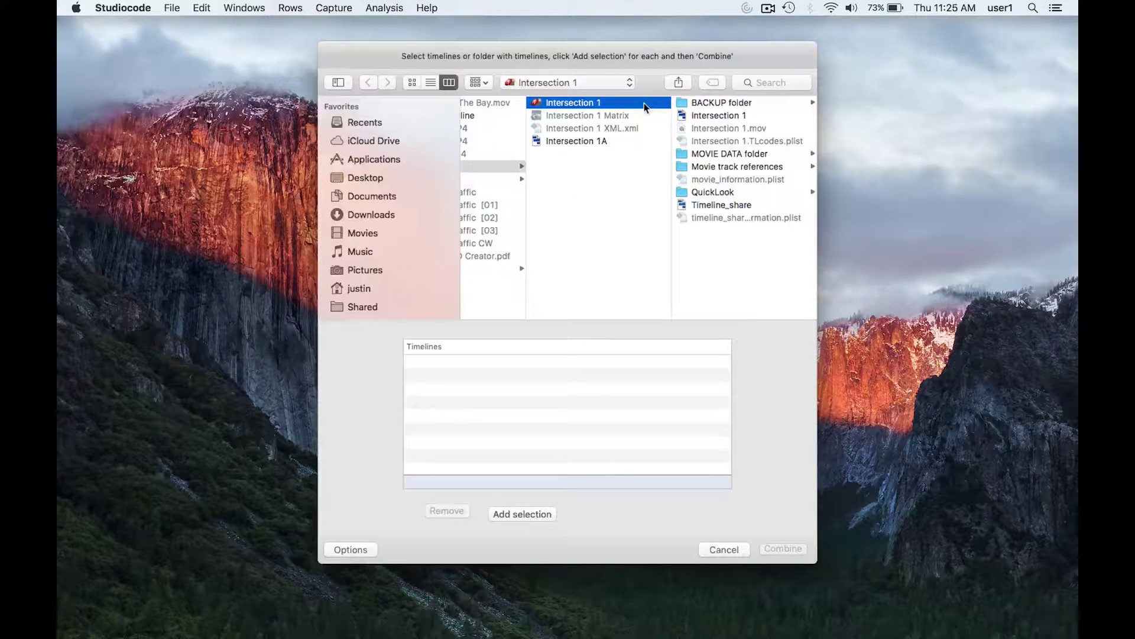
pyautogui.click(525, 515)
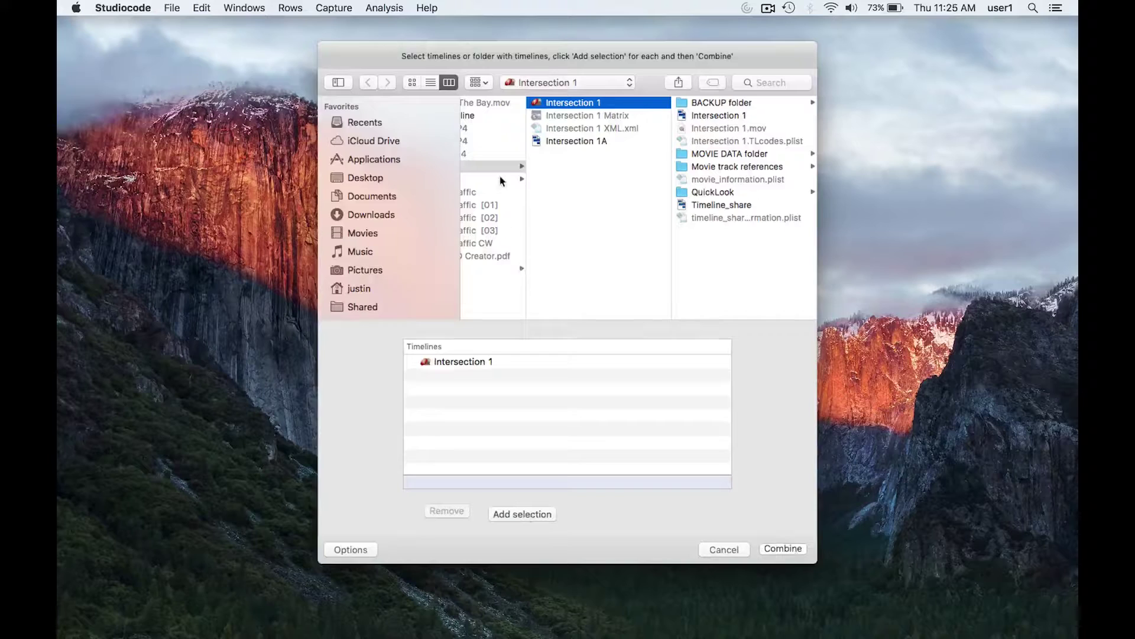
pyautogui.click(502, 179)
pyautogui.click(658, 105)
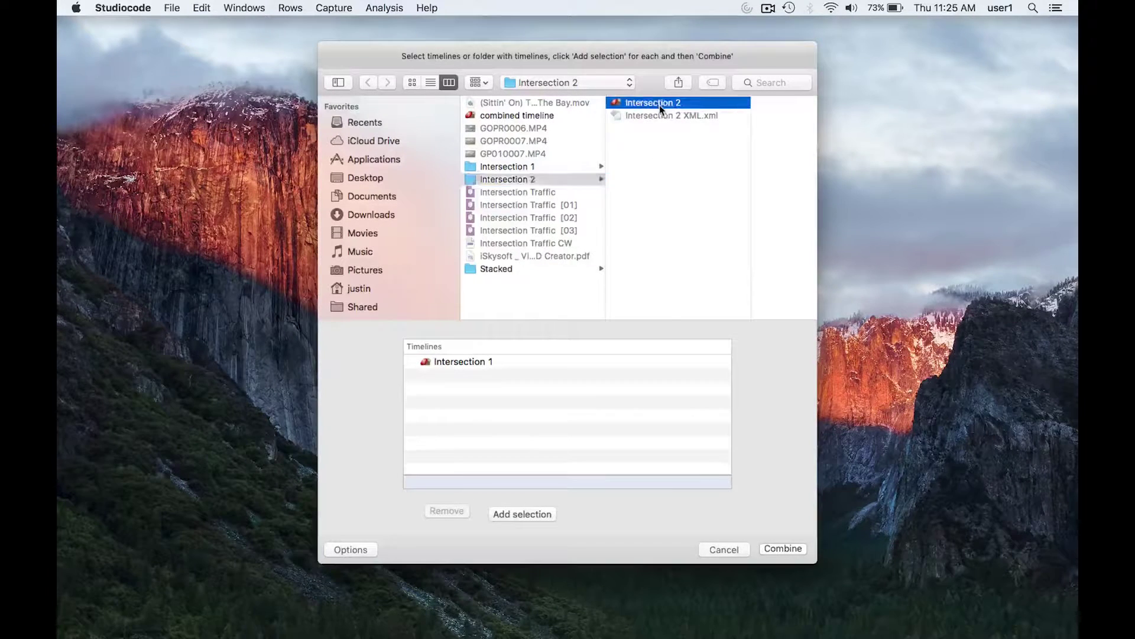
pyautogui.click(531, 512)
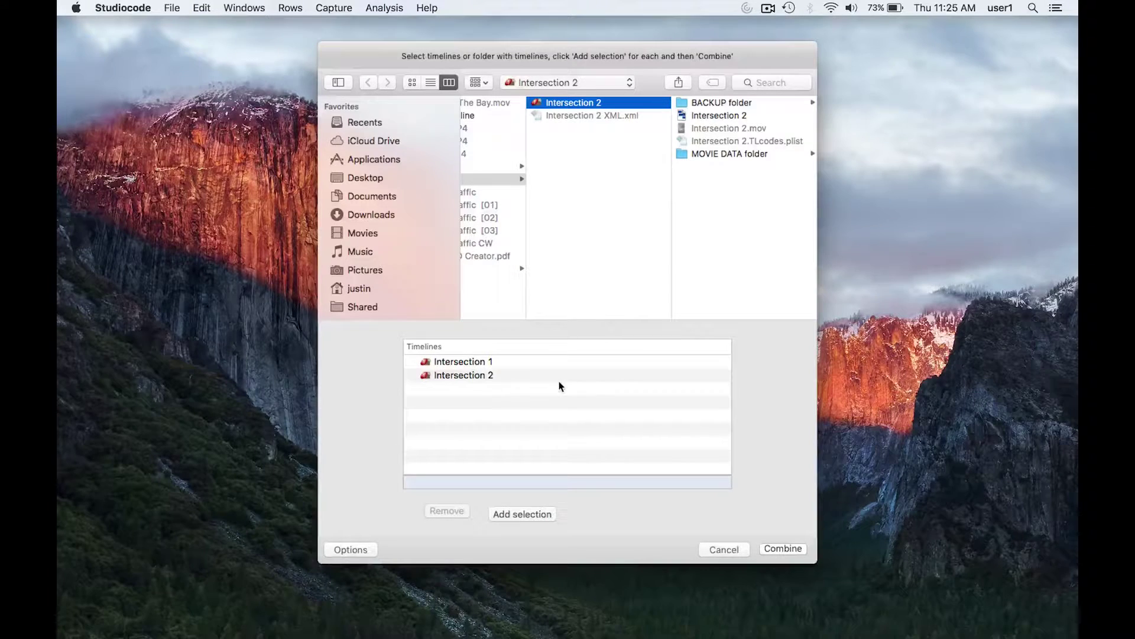
# Add the whole Stacked folder to the list of timelines to combine, inspect its contents and remove it again
pyautogui.hscroll(-3, 552, 254)
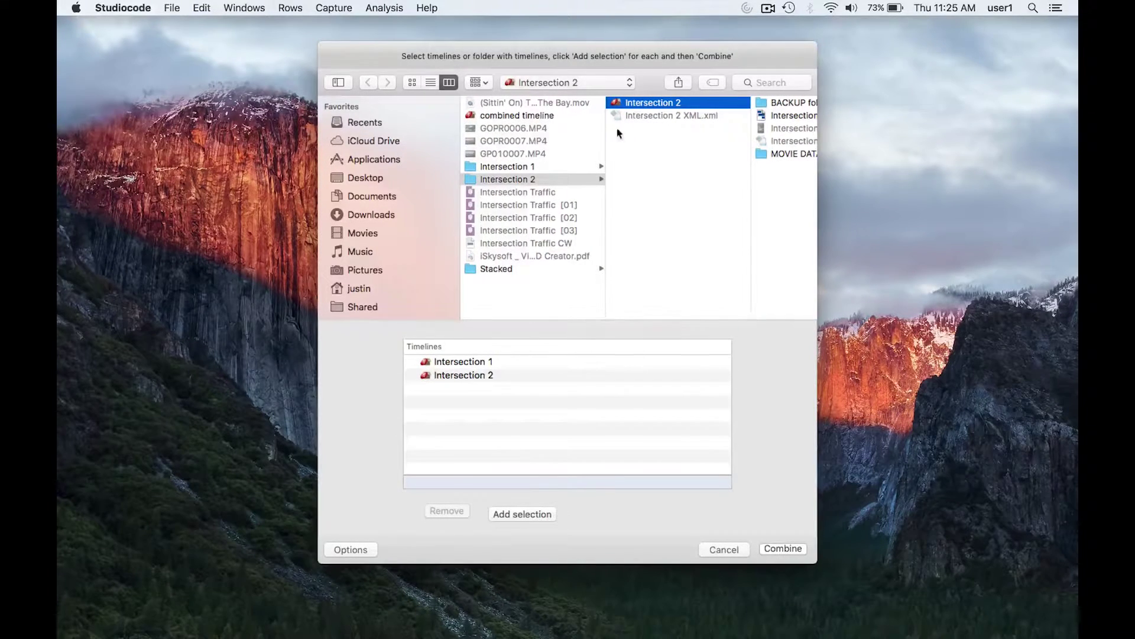
pyautogui.click(549, 271)
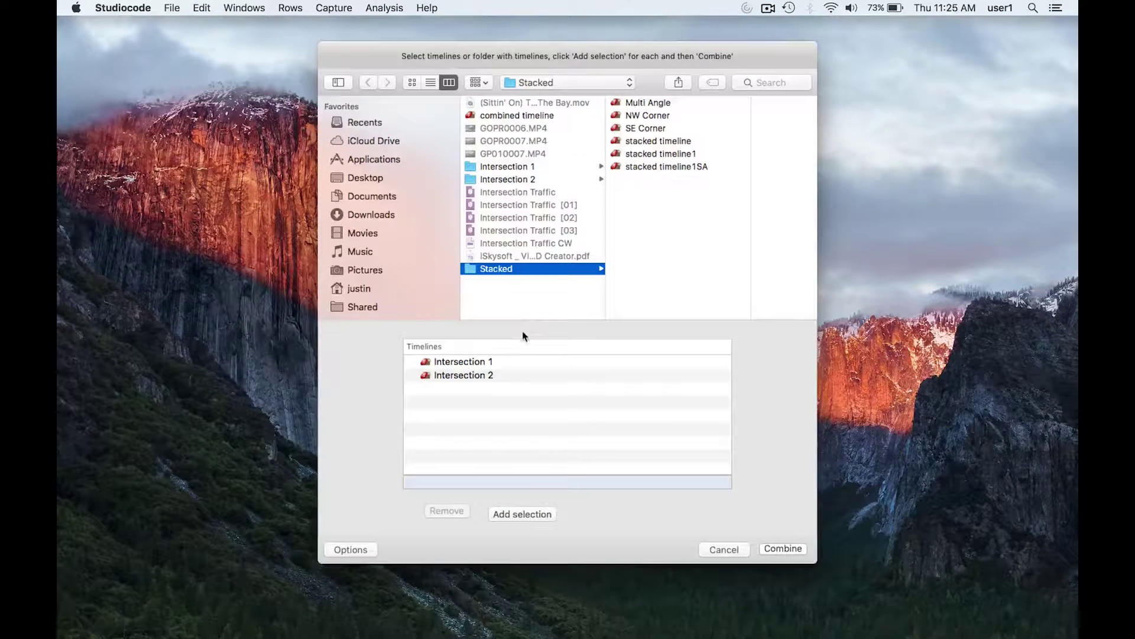
pyautogui.click(520, 514)
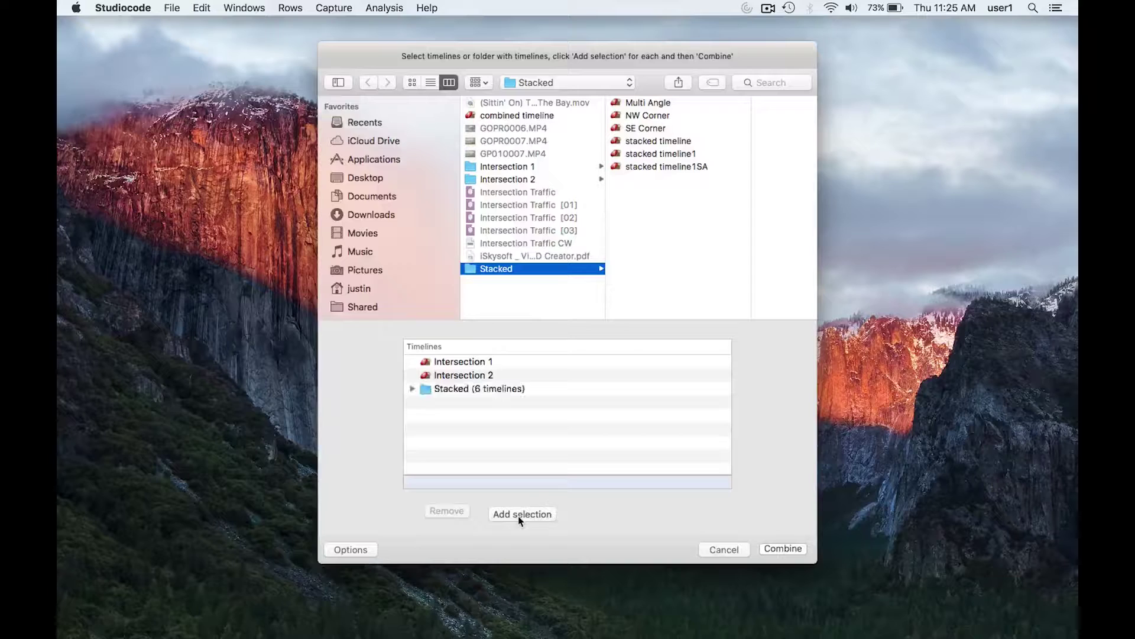
pyautogui.click(413, 390)
pyautogui.click(413, 391)
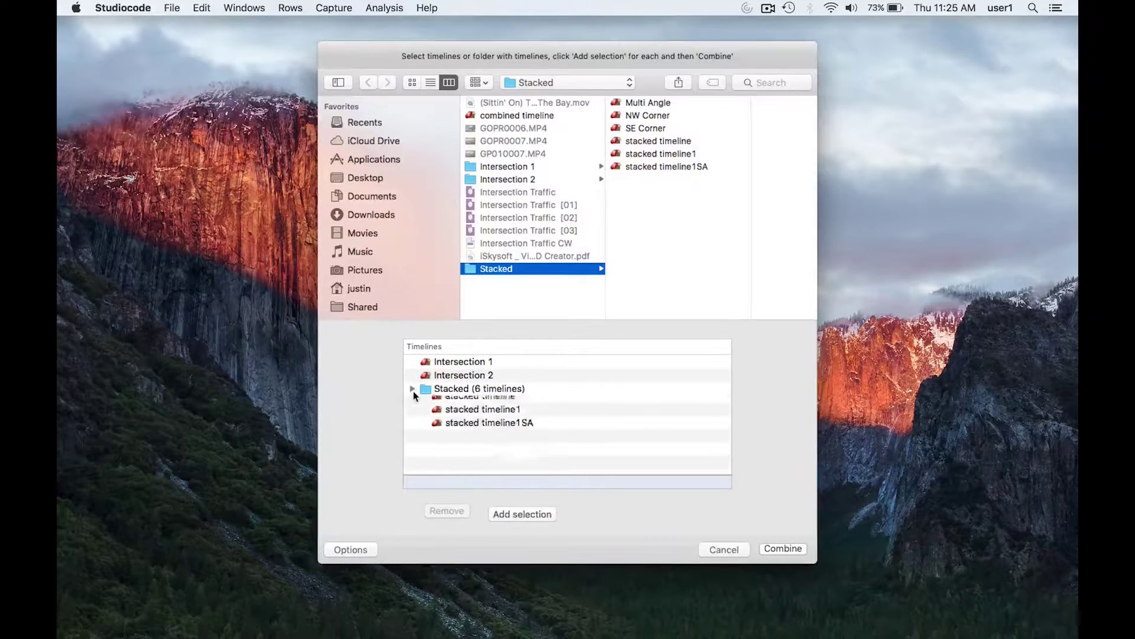
pyautogui.click(475, 389)
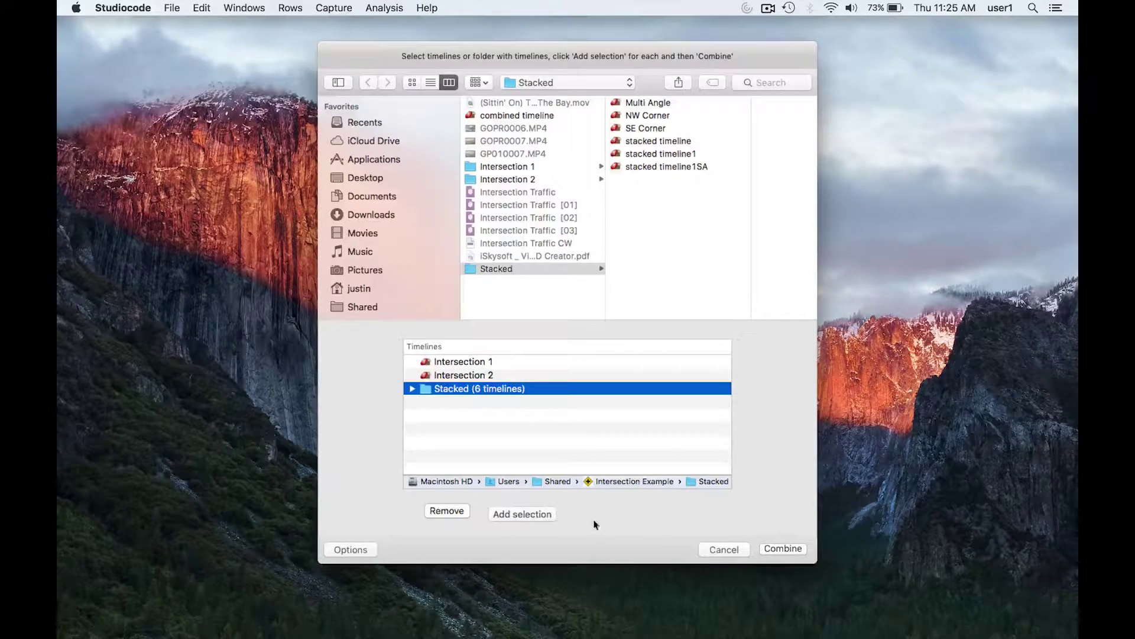
pyautogui.click(450, 512)
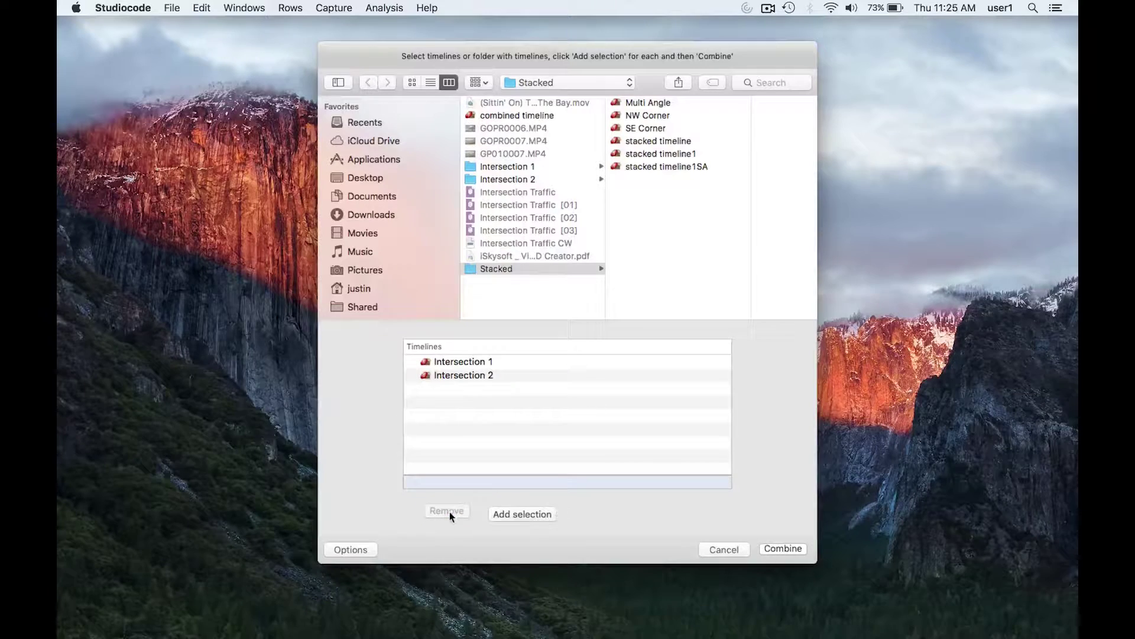
# Combine the two listed timelines and save the result to the Desktop as "Intersection 1 and 2"
pyautogui.click(476, 361)
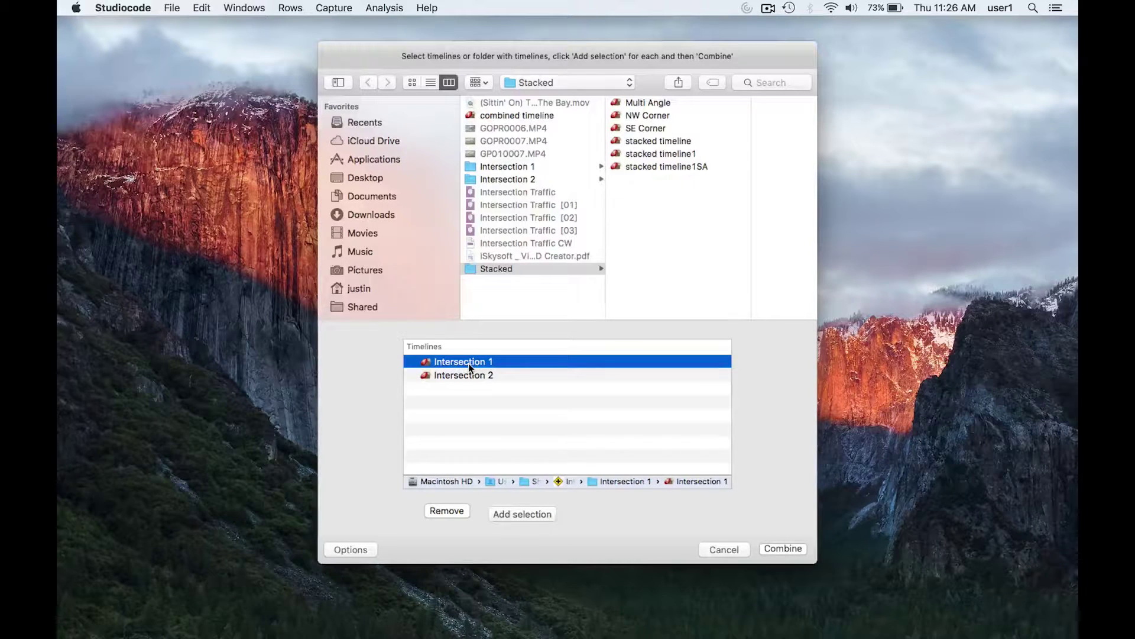
pyautogui.click(780, 550)
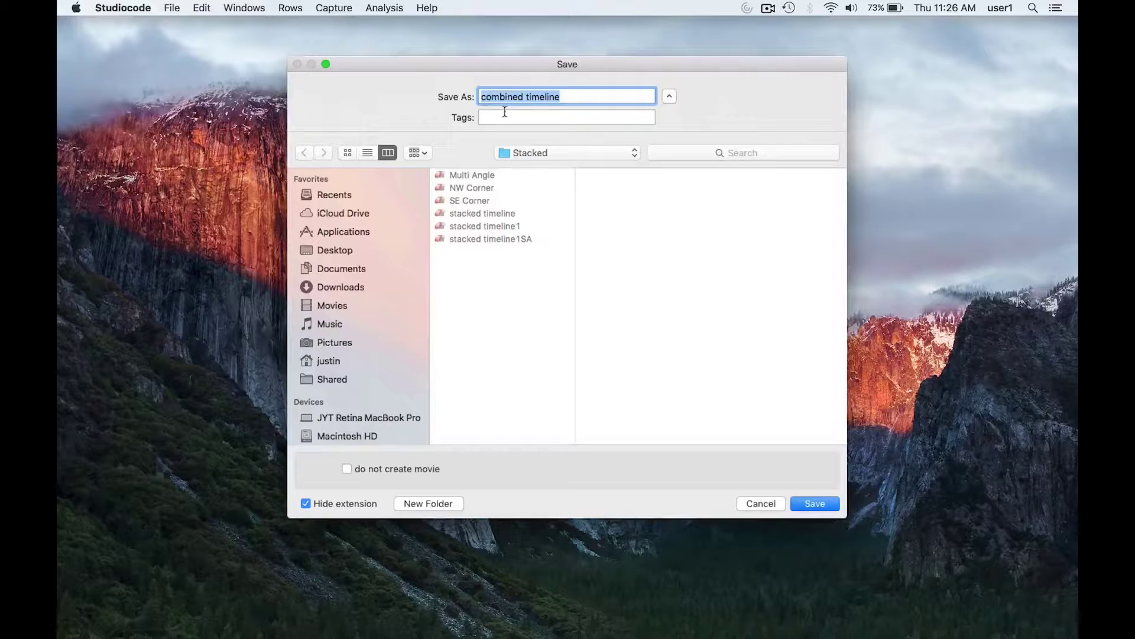
pyautogui.write('Intersectin')
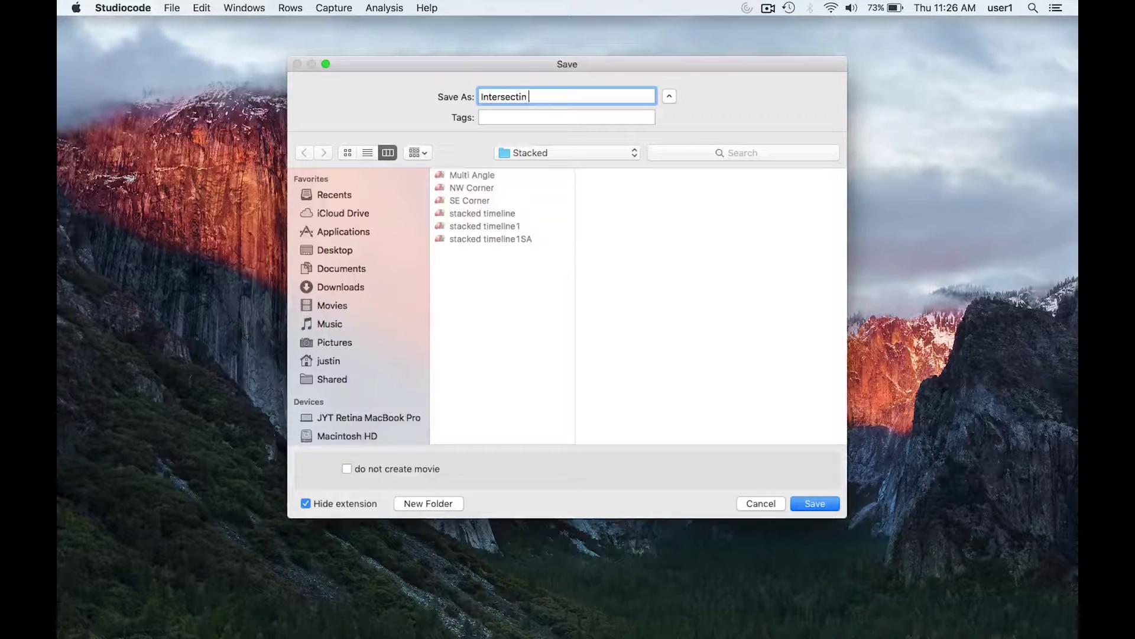
pyautogui.press('BackSpace')
pyautogui.write('on 1 and 2')
pyautogui.click(353, 251)
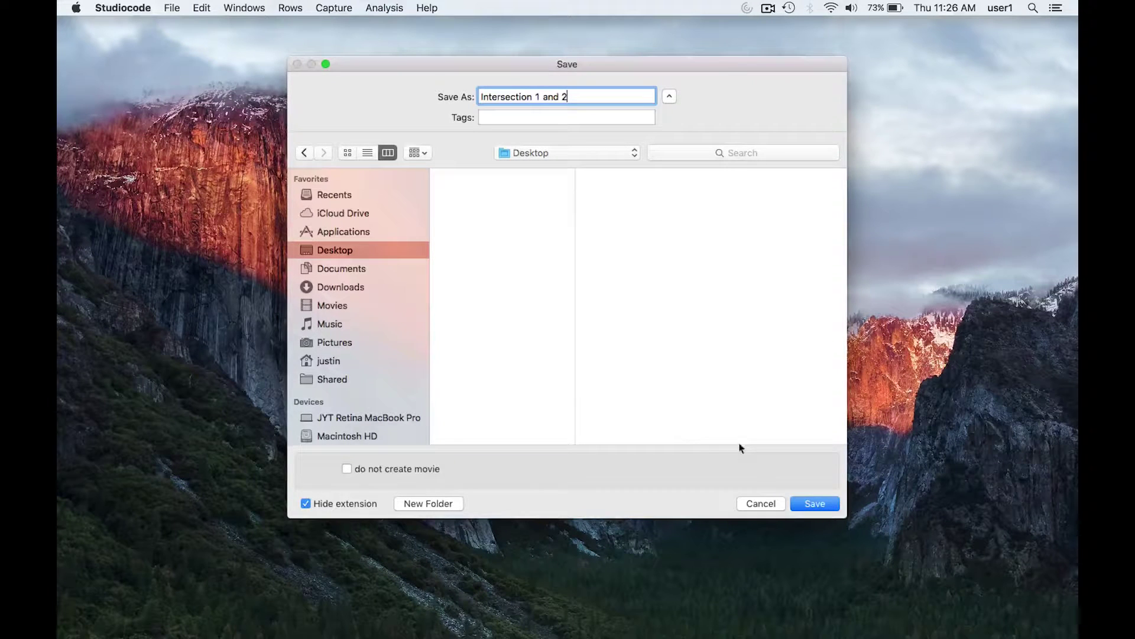
pyautogui.click(814, 504)
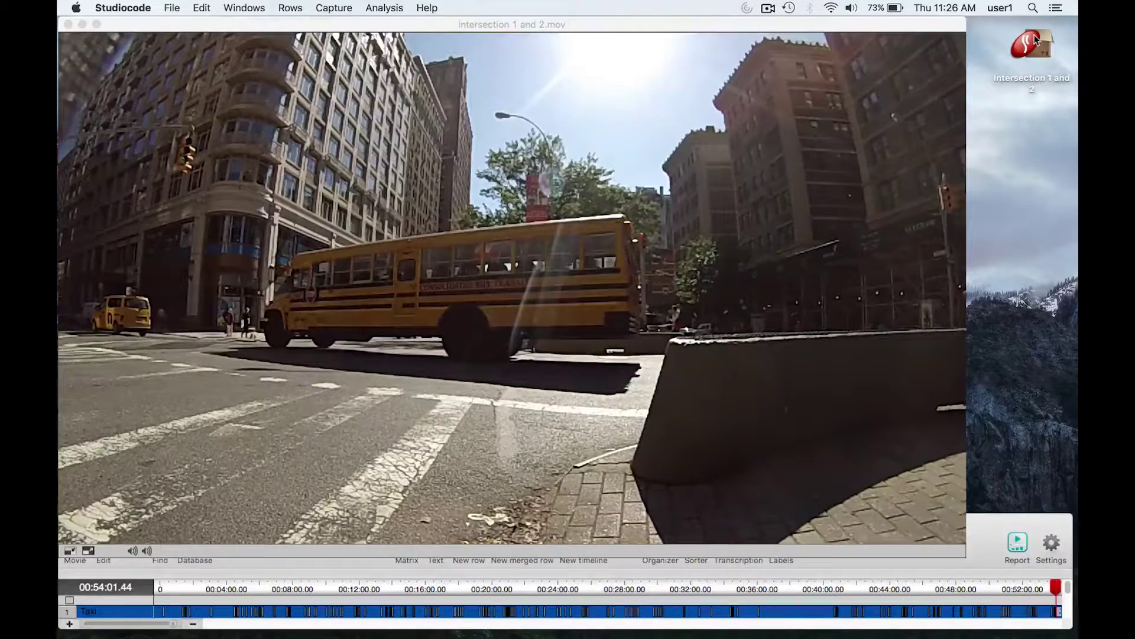
# Shrink the combined movie window and scrub its timeline from the start to about 00:33:56 to check both videos
pyautogui.moveTo(611, 258)
pyautogui.click(69, 551)
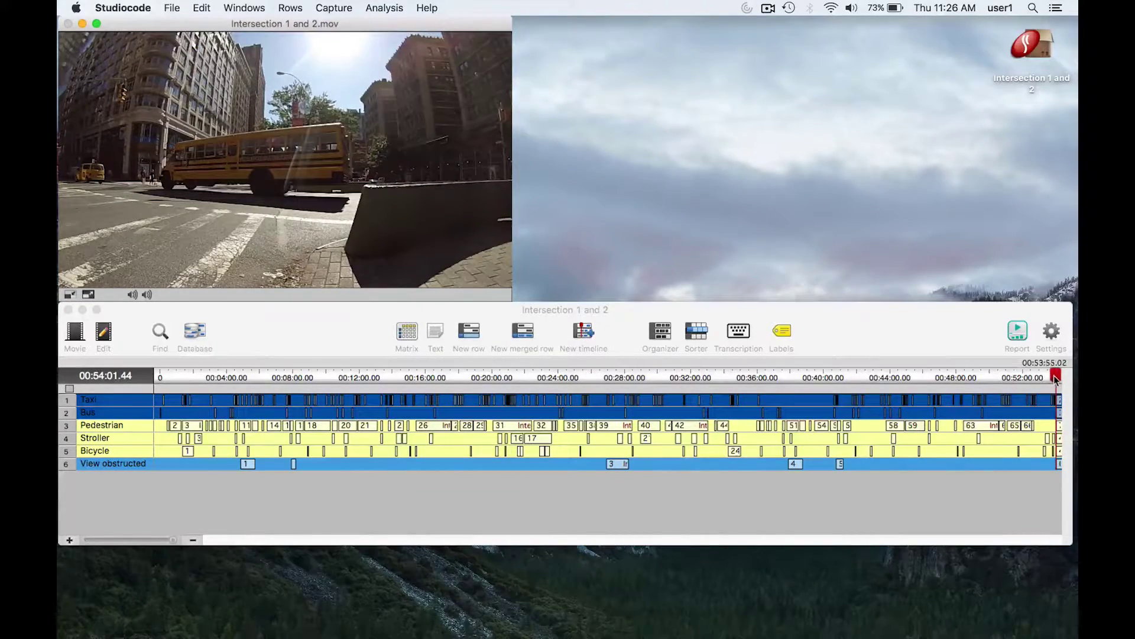
pyautogui.moveTo(1052, 380); pyautogui.dragTo(388, 378)
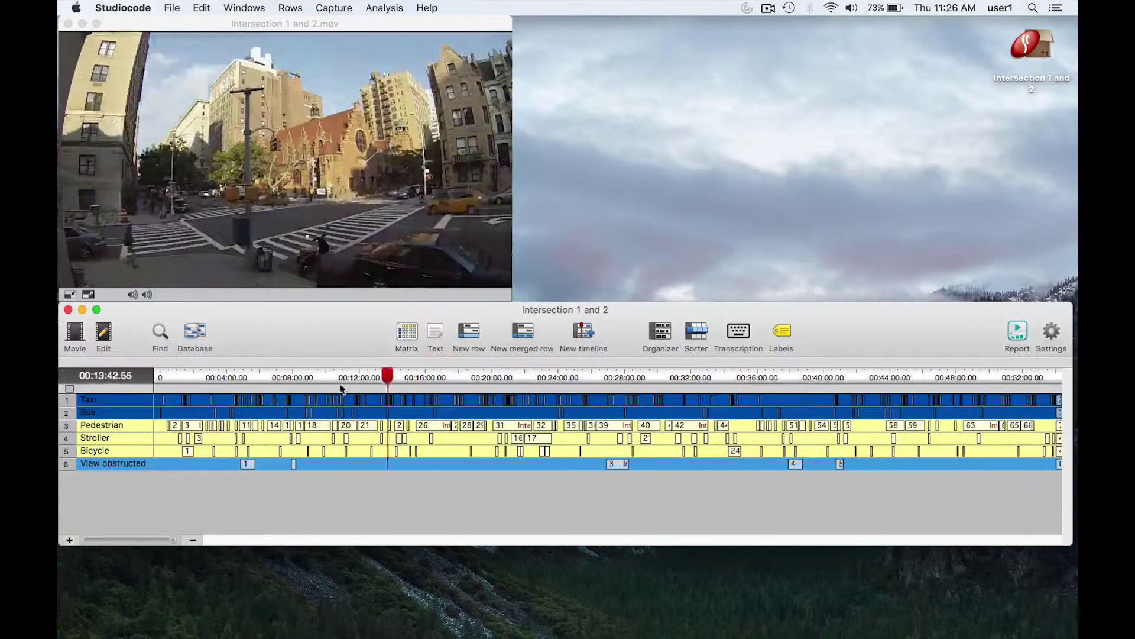
pyautogui.click(158, 379)
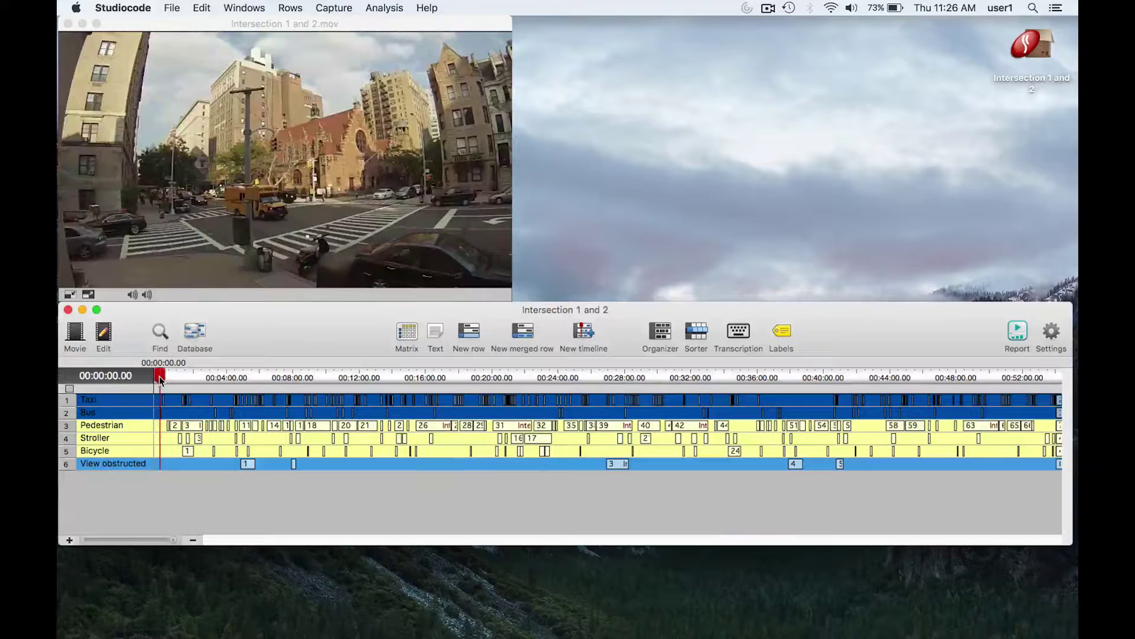
pyautogui.moveTo(158, 380); pyautogui.dragTo(724, 379)
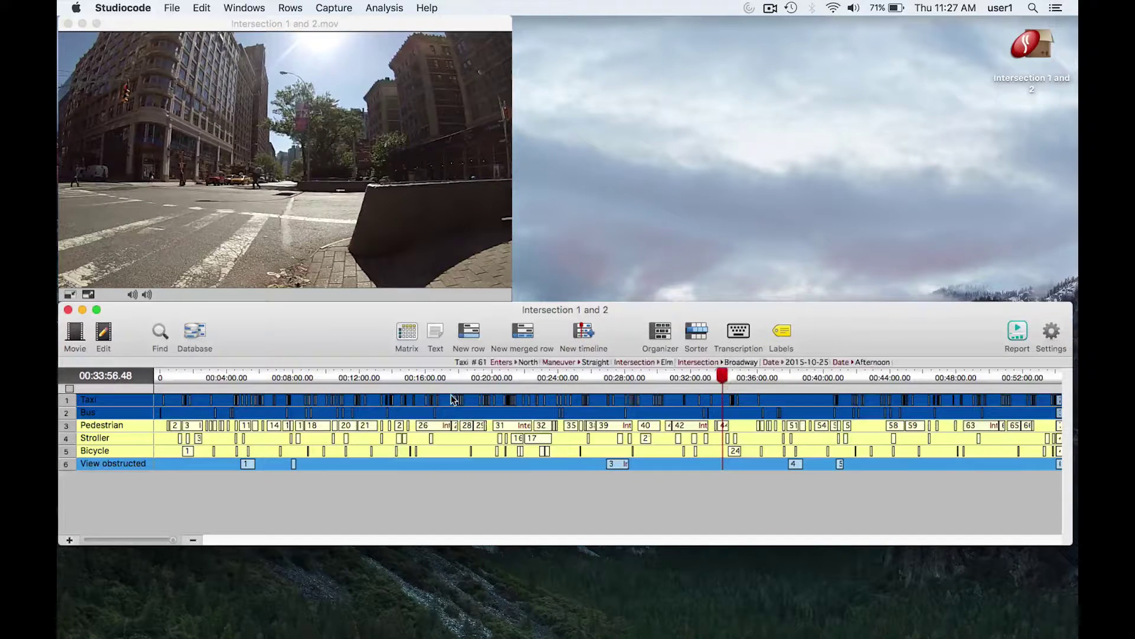
# Examine the combined Bus and Taxi rows by selecting each one, moving the playhead to about 00:34:50
pyautogui.click(135, 413)
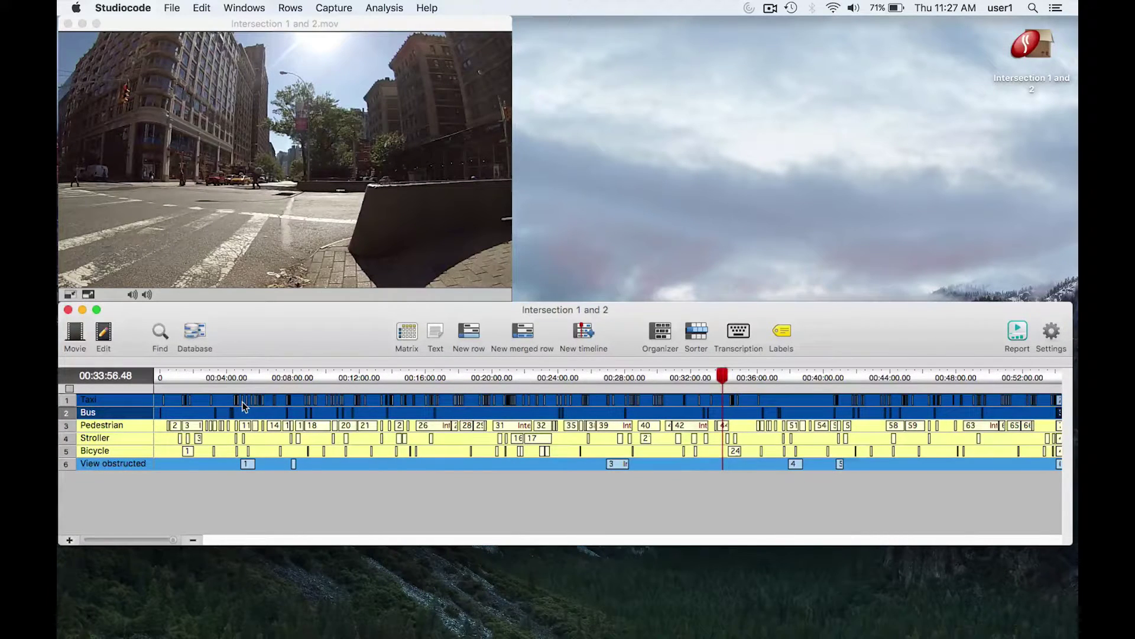
pyautogui.moveTo(724, 379)
pyautogui.mouseDown()
pyautogui.moveTo(672, 380)
pyautogui.moveTo(738, 379)
pyautogui.mouseUp()
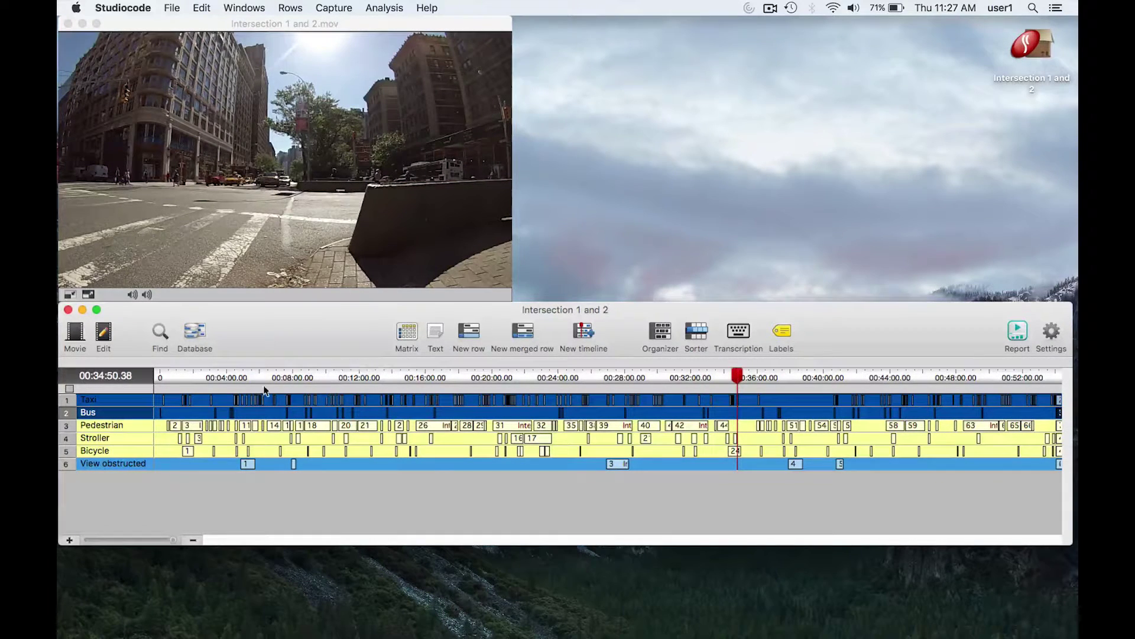
pyautogui.click(142, 401)
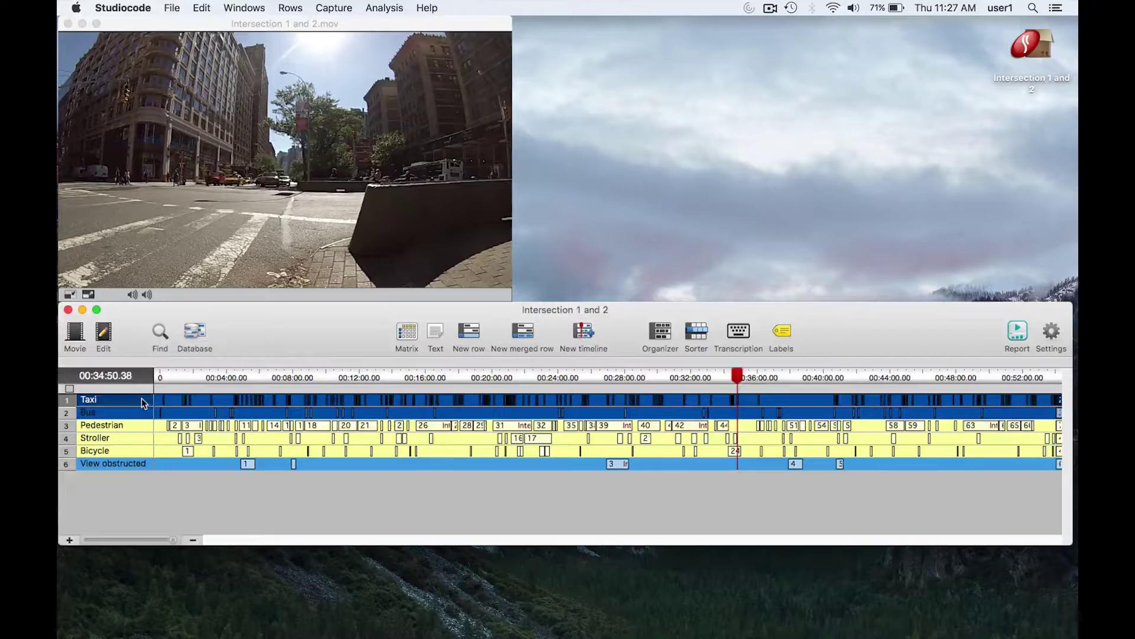
# Open a matrix of the combined timeline to review its rows against their labels, and close it
pyautogui.click(408, 335)
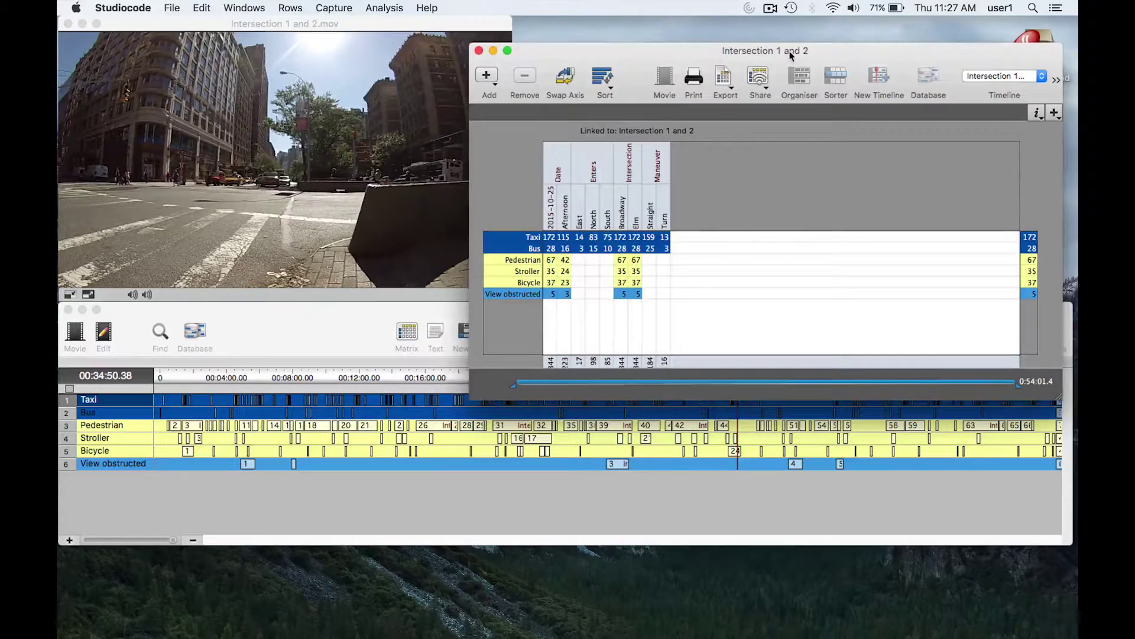
pyautogui.moveTo(790, 56); pyautogui.dragTo(688, 64)
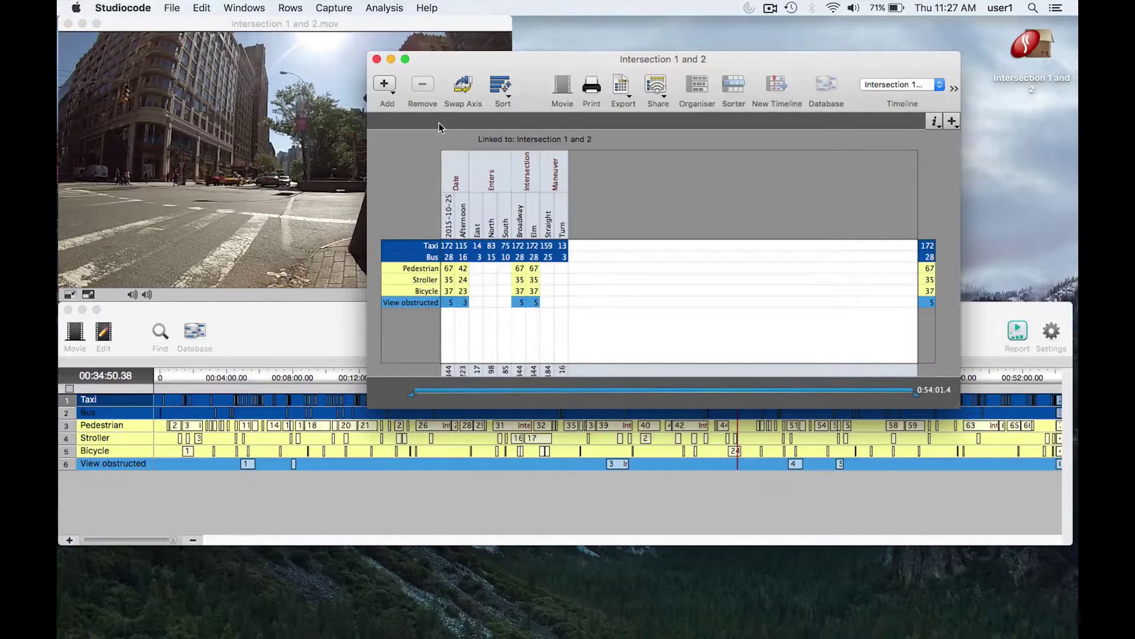
pyautogui.click(377, 58)
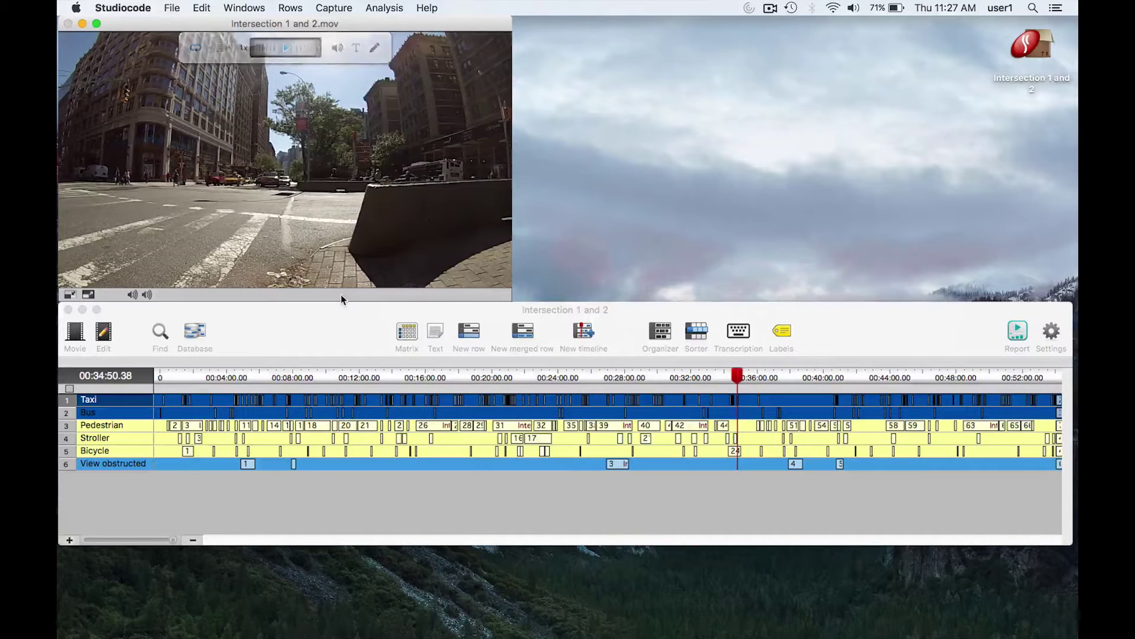
pyautogui.click(340, 334)
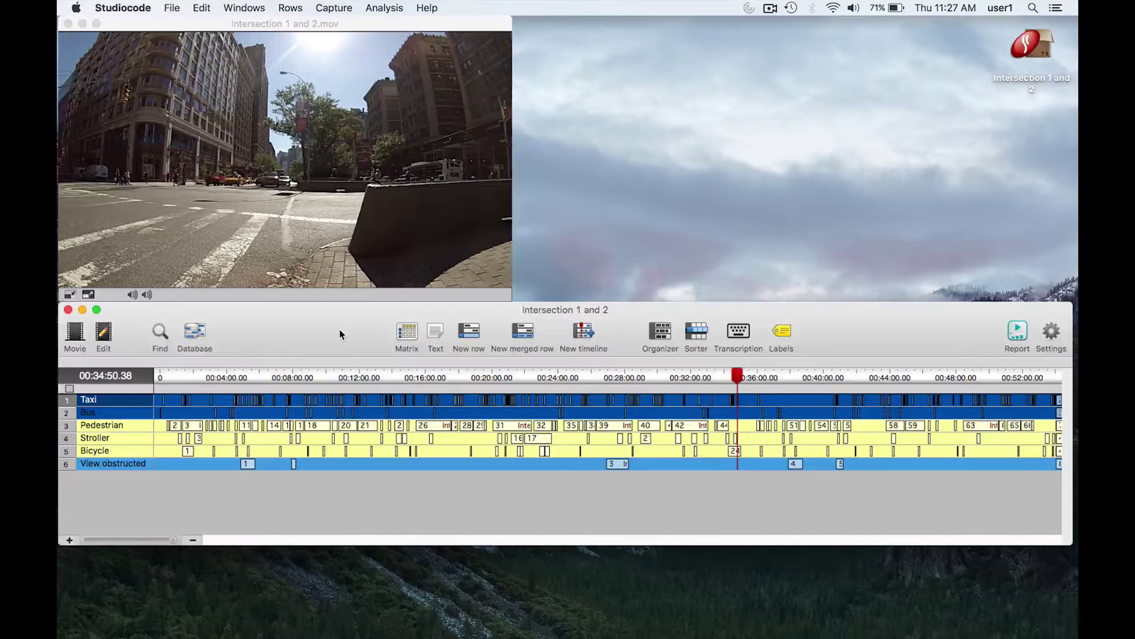